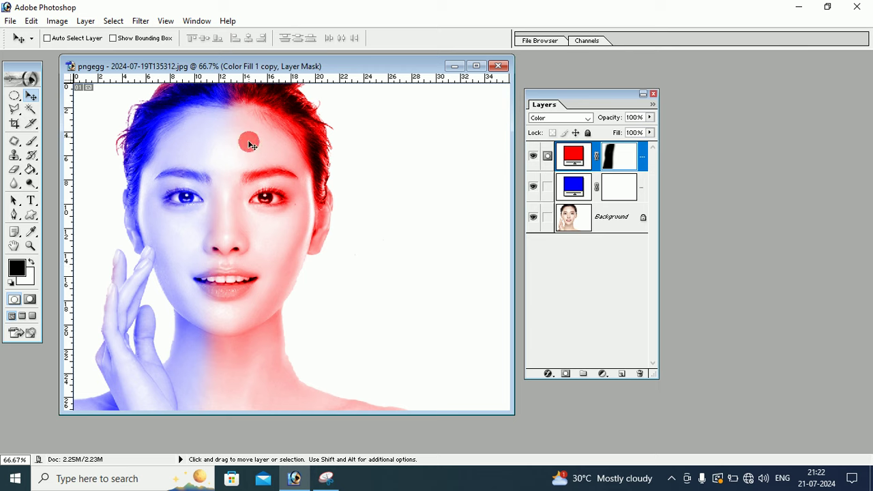
Revert the portrait with File > Revert, discarding the tint layers
left_click(9, 20)
left_click(54, 166)
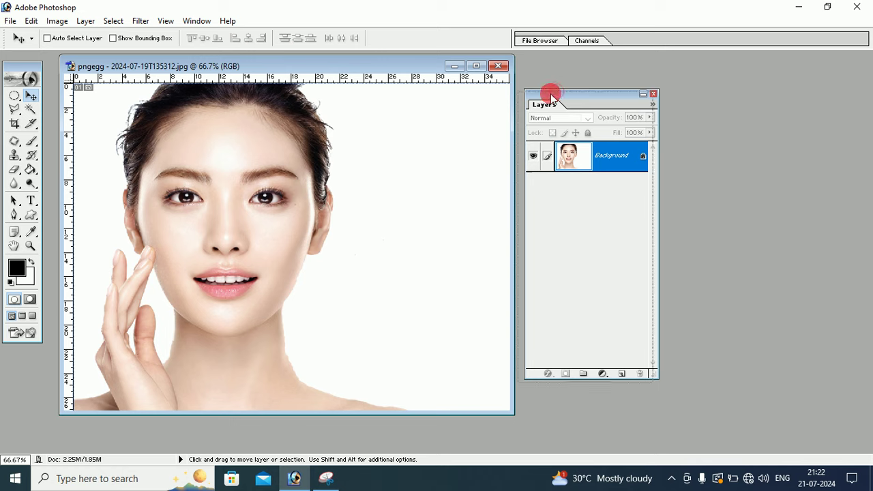
Select the Background layer and bring up the New Fill/Adjustment Layer menu
left_click_drag(557, 94, 549, 96)
left_click(606, 172)
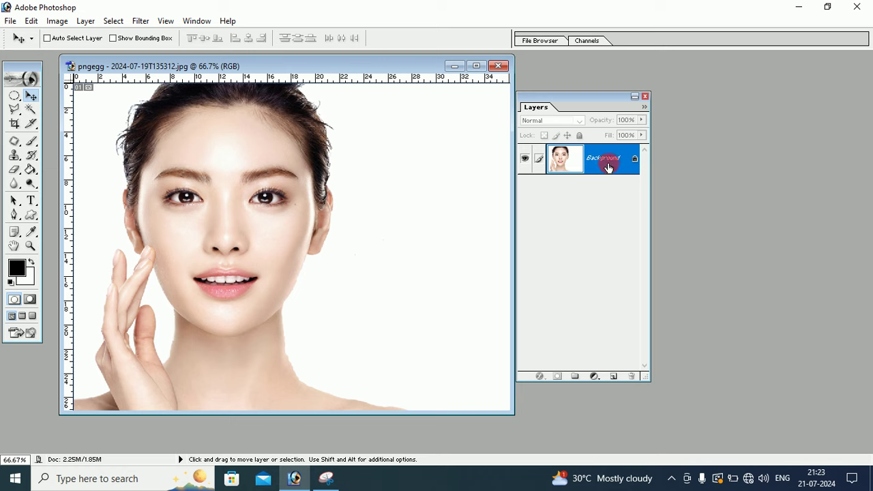
left_click(577, 103)
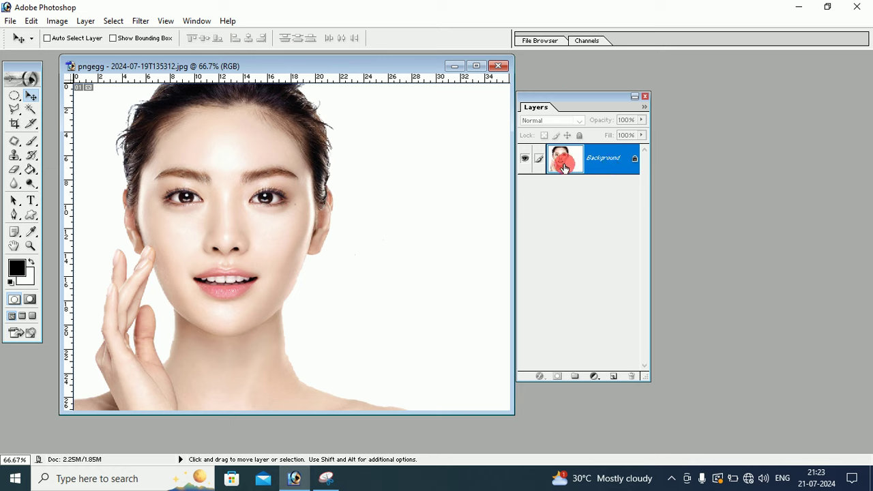
left_click(593, 380)
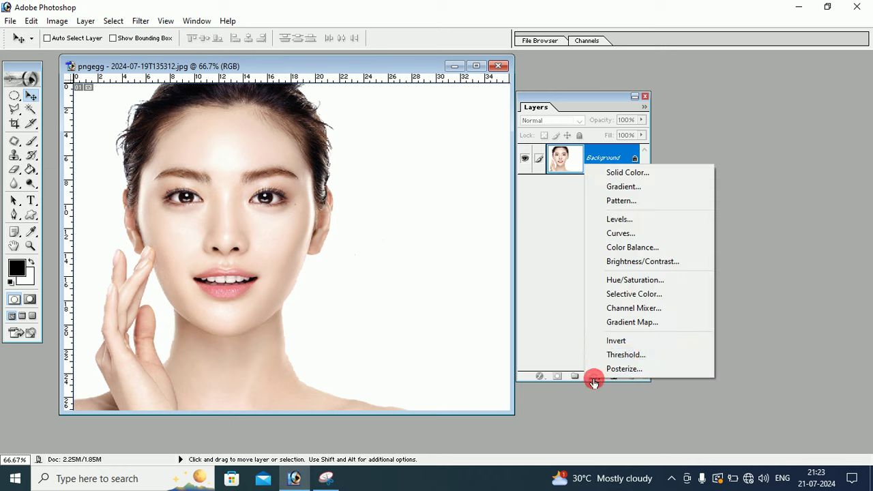
Add a Solid Color fill layer in pure blue (0000FF)
left_click(613, 175)
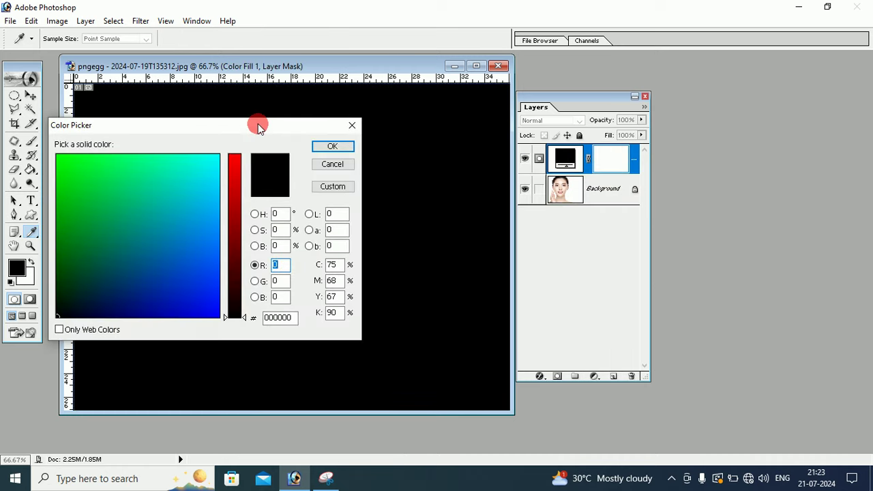
left_click_drag(258, 123, 381, 137)
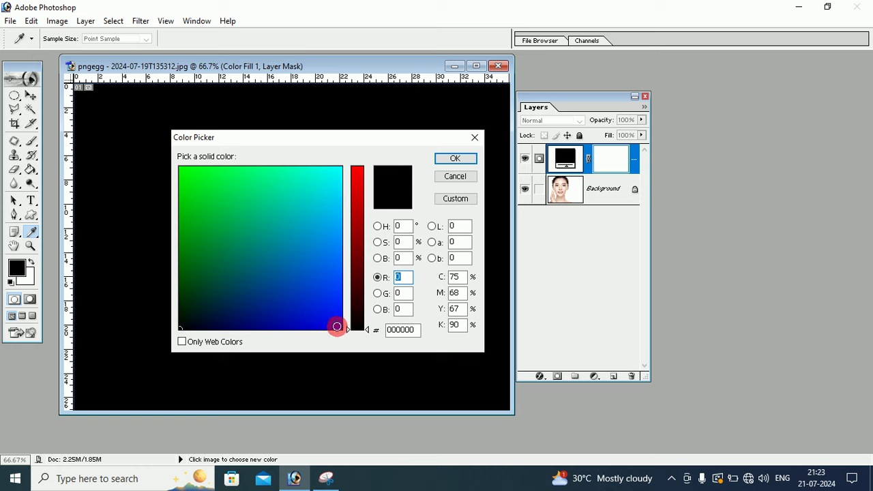
left_click_drag(337, 327, 359, 347)
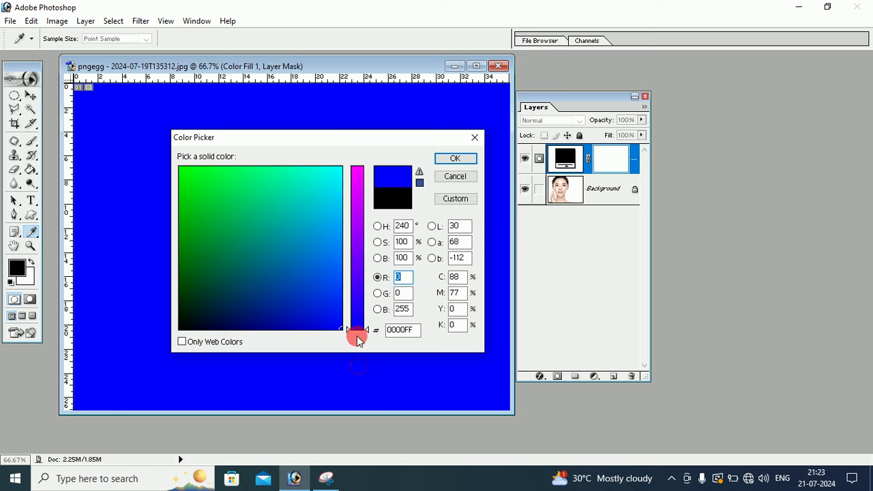
left_click(445, 160)
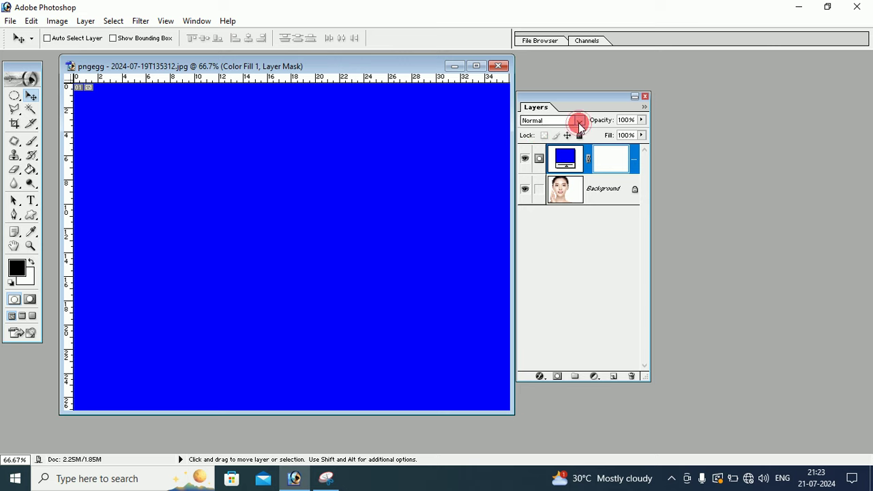
Change the Color Fill 1 layer's blend mode to Color
left_click(579, 122)
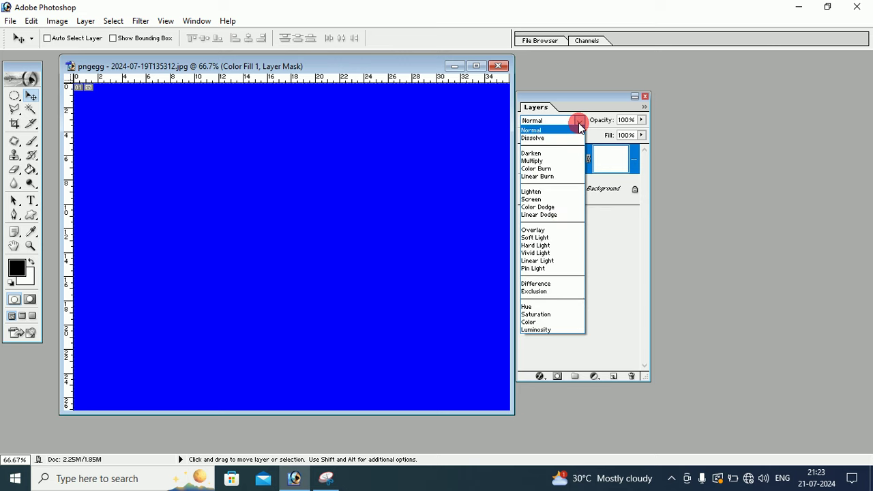
left_click(546, 322)
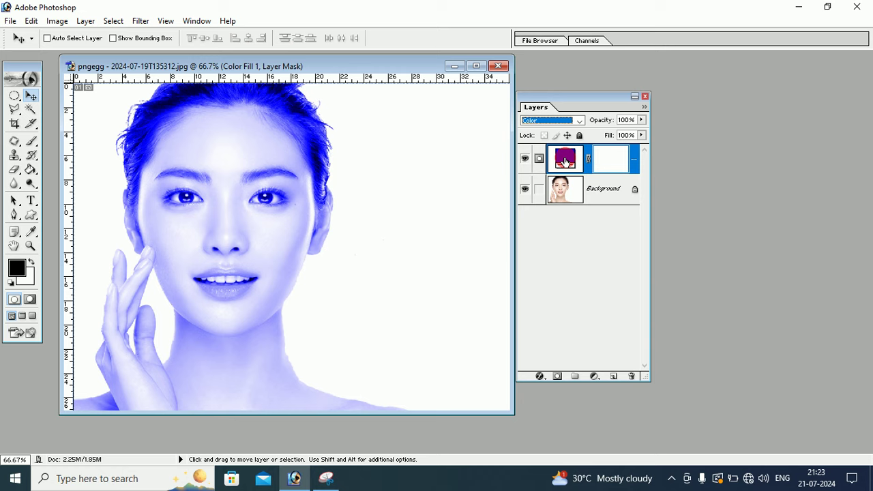
double_click(568, 162)
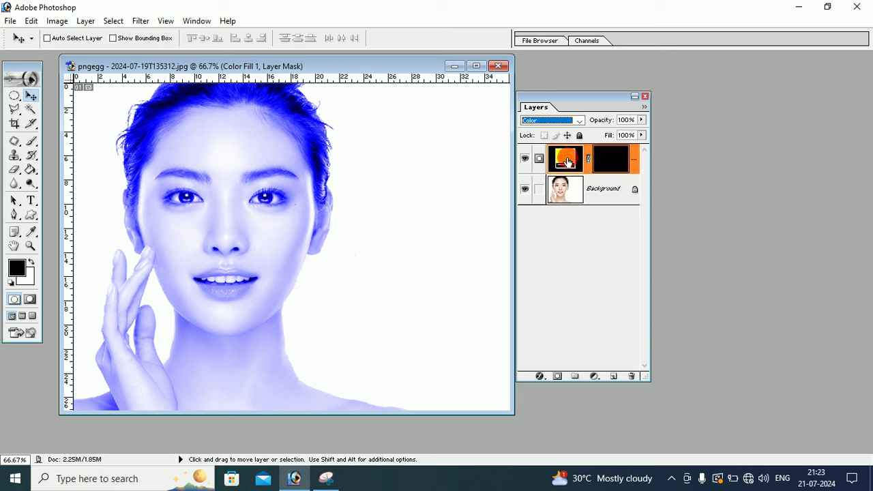
left_click_drag(567, 162, 614, 376)
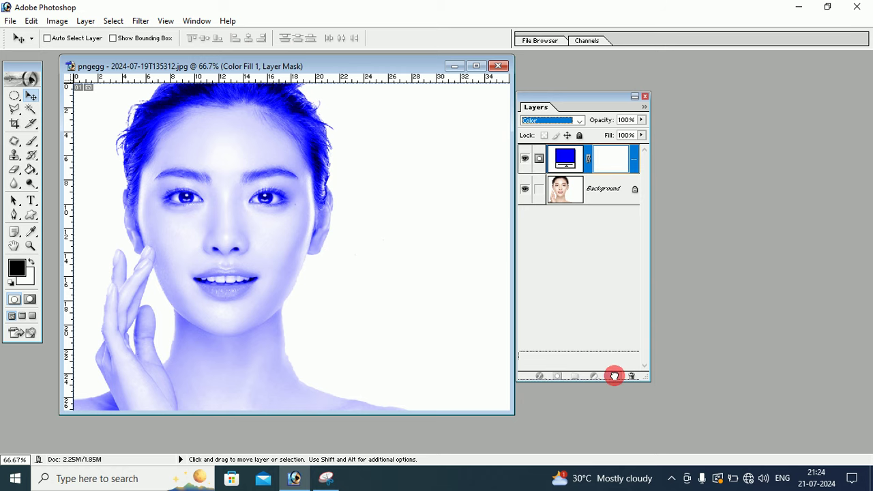
key("F7")
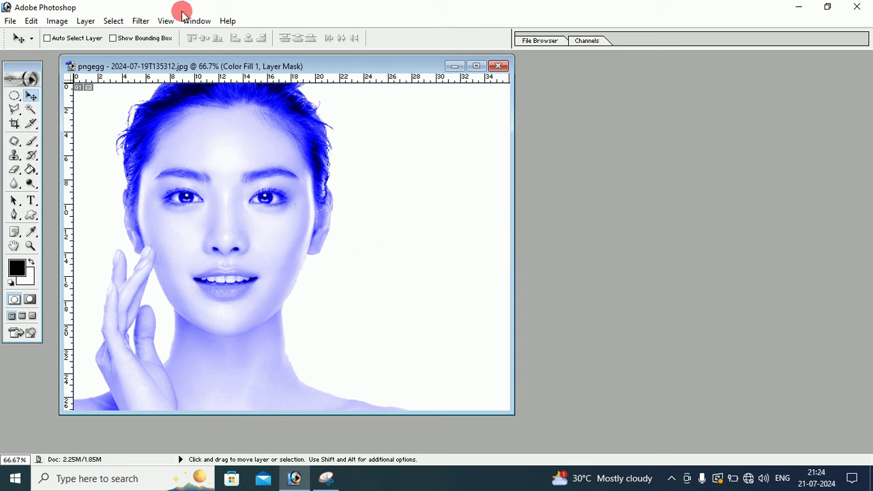
left_click(196, 21)
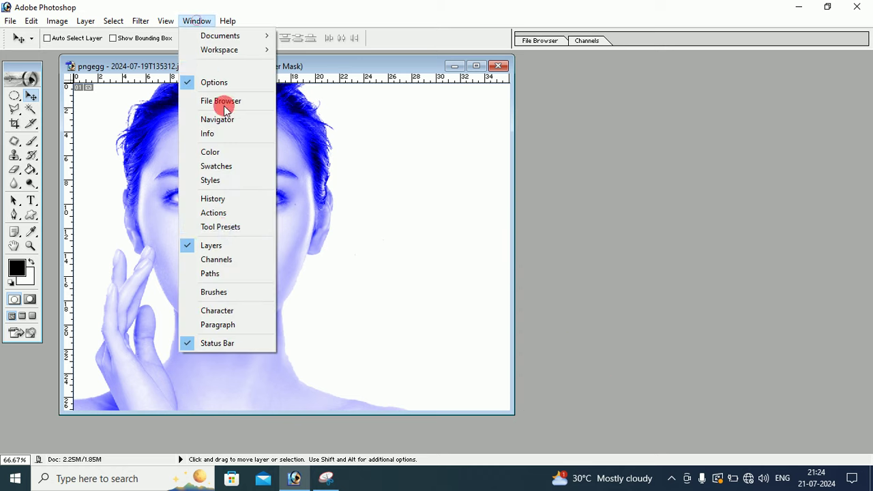
left_click(219, 245)
left_click(196, 21)
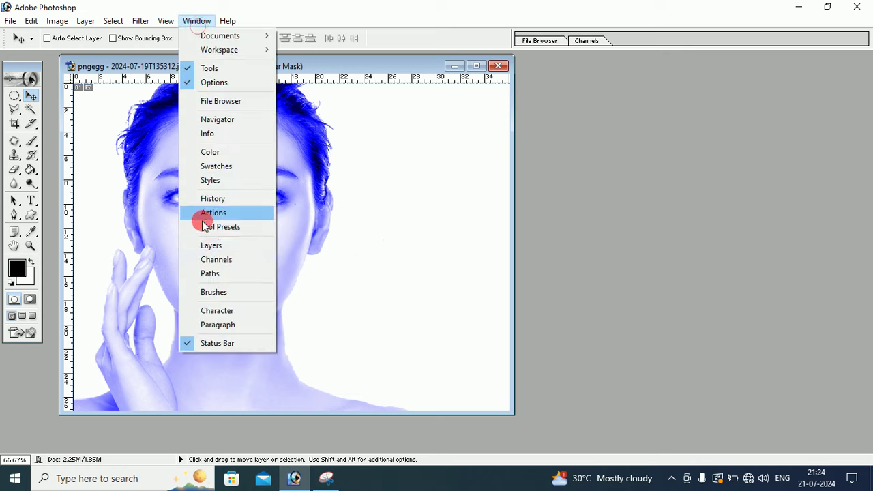
left_click(212, 245)
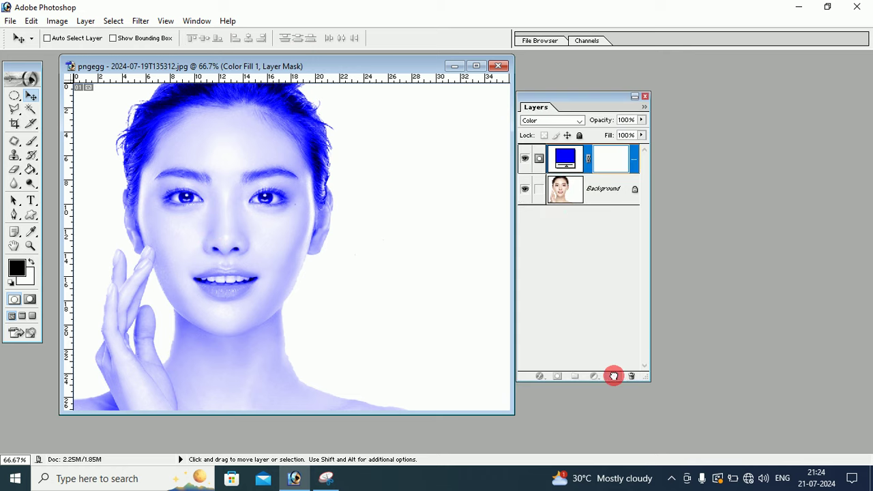
Duplicate the blue Color Fill 1 layer, with the copy on top
left_click_drag(569, 164, 613, 376)
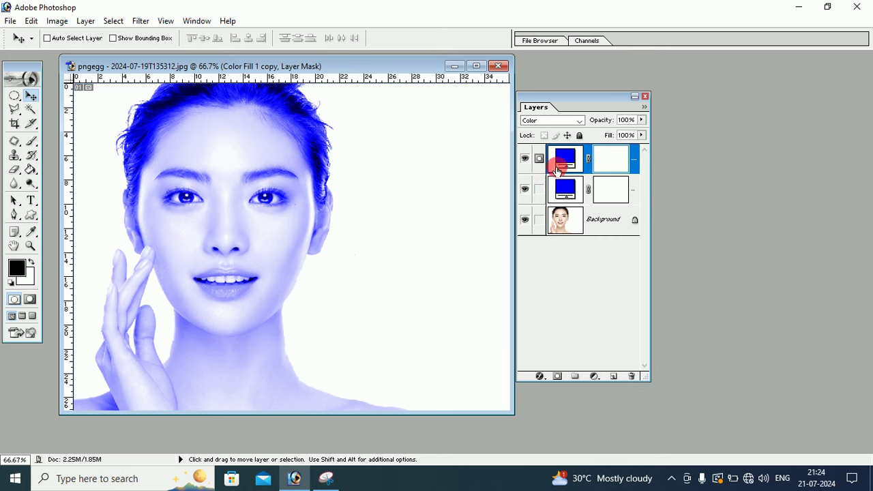
left_click_drag(558, 170, 568, 196)
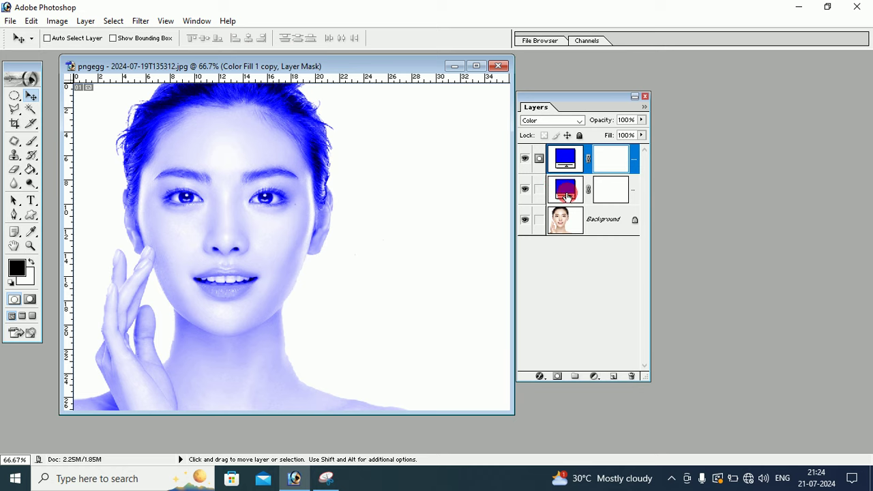
mouse_move(568, 197)
left_mouse_down()
mouse_move(552, 162)
mouse_move(566, 160)
left_mouse_up()
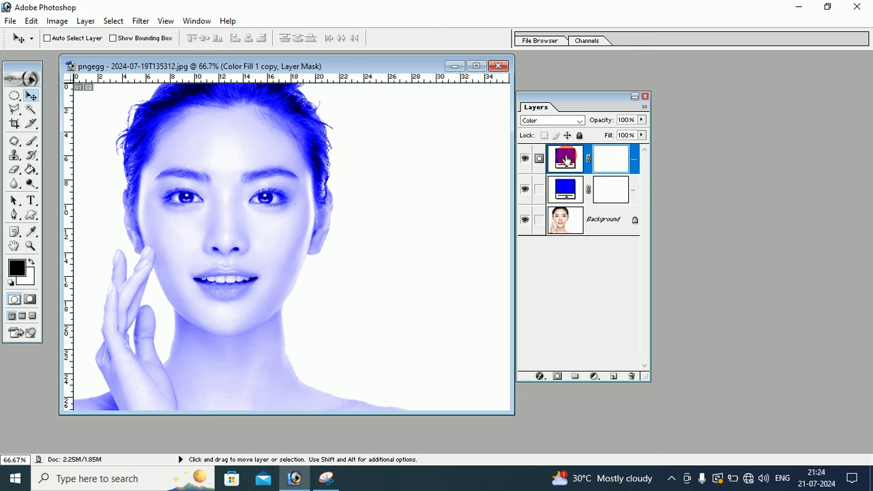
Change the copied fill layer's colour to pure red (FF0000)
double_click(565, 161)
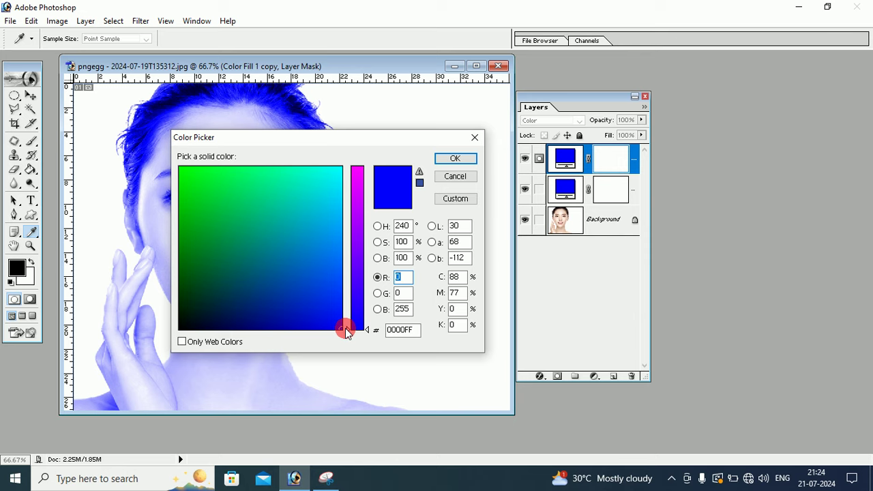
left_click_drag(346, 332, 353, 152)
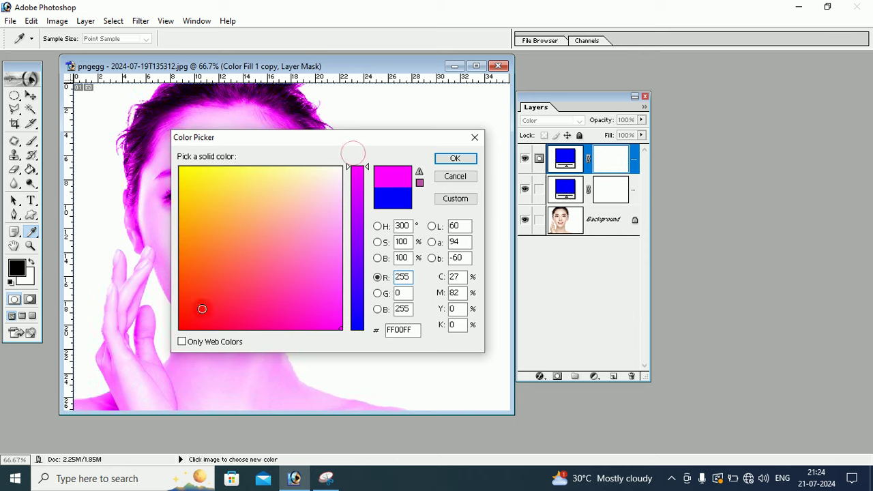
left_click(185, 329)
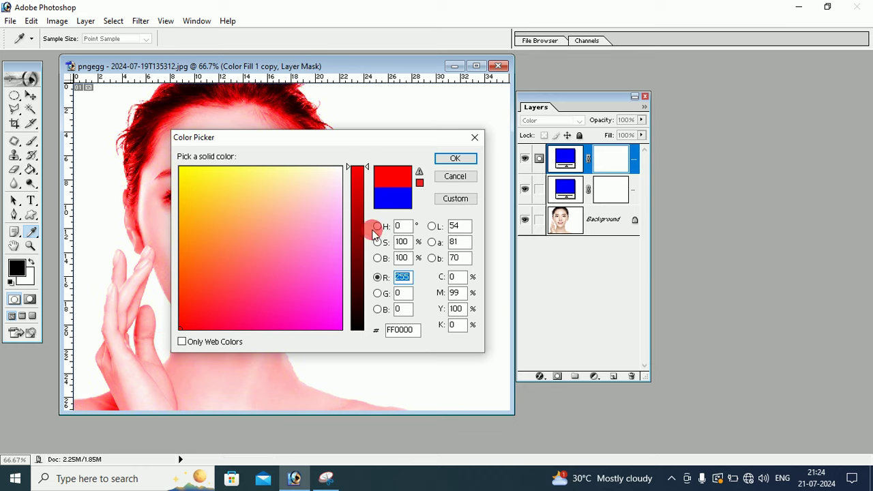
left_click(442, 159)
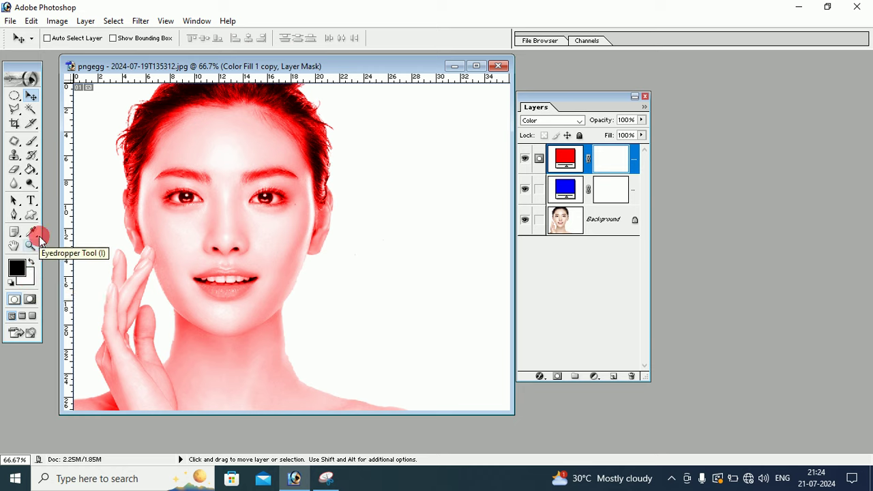
Paint black with a 200 px soft brush on the red copy's mask over the left half
left_click(31, 142)
left_click(87, 41)
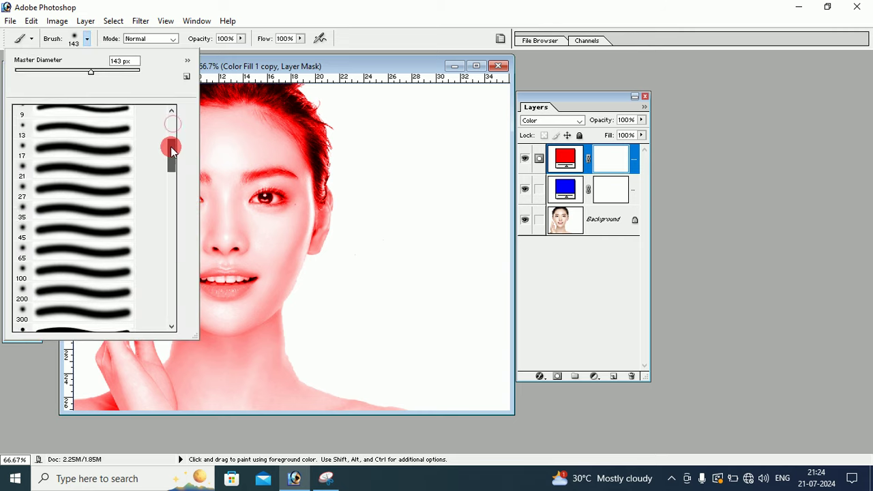
left_click_drag(173, 128, 170, 157)
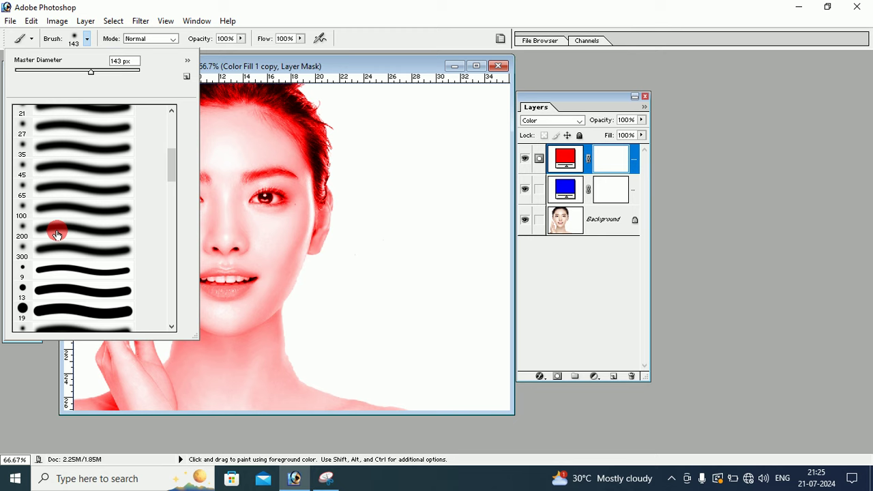
left_click(45, 230)
left_click(223, 58)
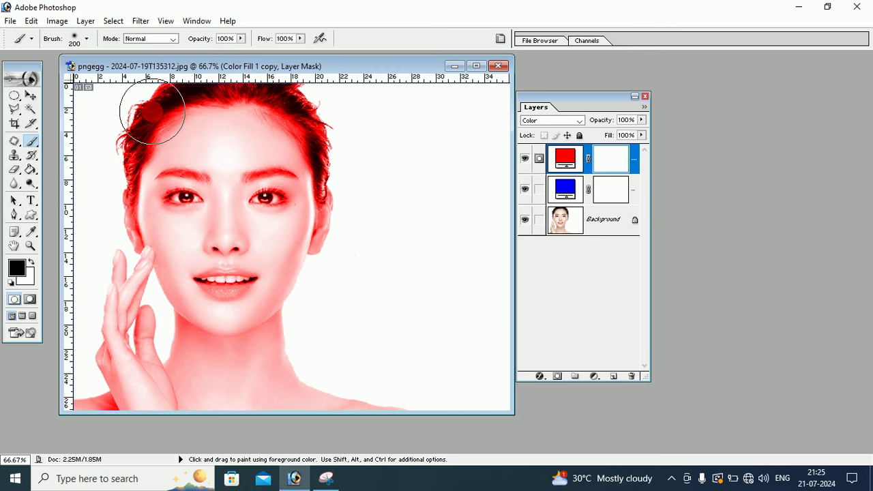
mouse_move(153, 109)
left_mouse_down()
mouse_move(136, 238)
mouse_move(172, 119)
mouse_move(172, 155)
mouse_move(112, 380)
mouse_move(143, 297)
mouse_move(175, 376)
mouse_move(178, 273)
mouse_move(86, 400)
mouse_move(133, 396)
mouse_move(160, 243)
mouse_move(162, 130)
mouse_move(137, 109)
mouse_move(142, 389)
mouse_move(88, 397)
mouse_move(97, 121)
mouse_move(166, 98)
mouse_move(146, 156)
mouse_move(133, 367)
mouse_move(137, 385)
mouse_move(159, 397)
mouse_move(180, 394)
mouse_move(196, 88)
left_mouse_up()
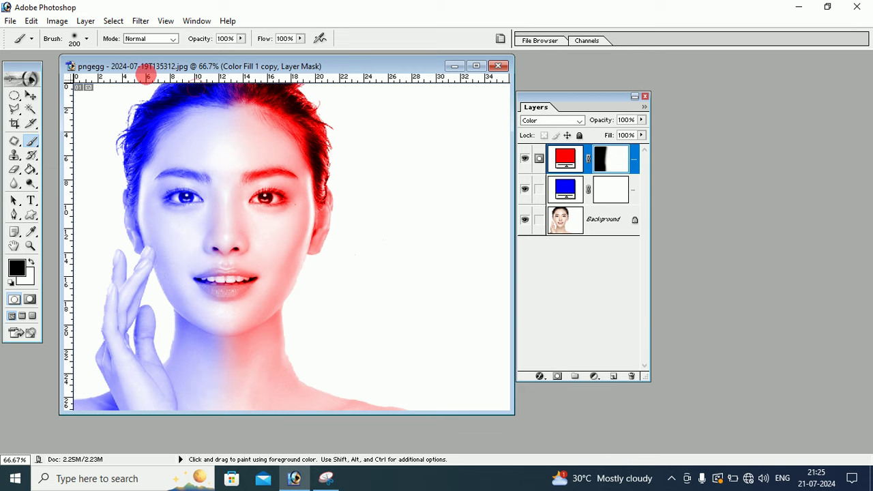